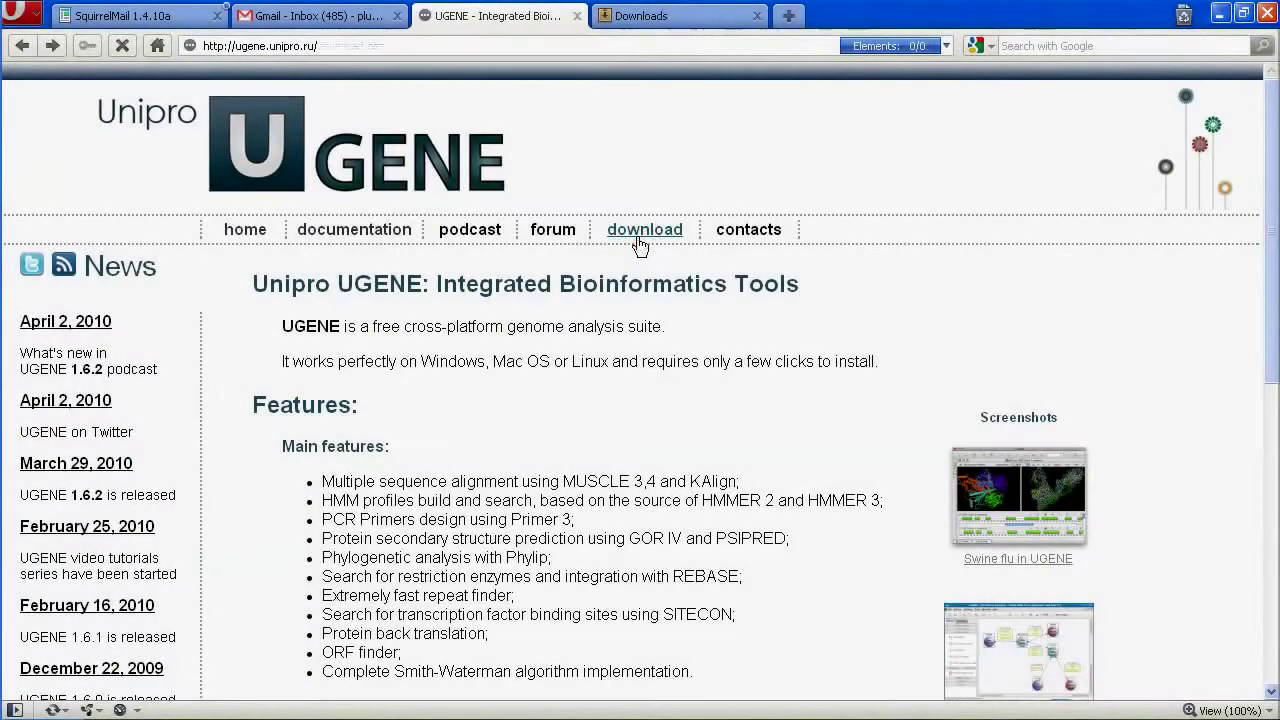
# Download the ugene_1_6_2_win_x86.exe installer from the UGENE site and run it.
pyautogui.click(1053, 548)
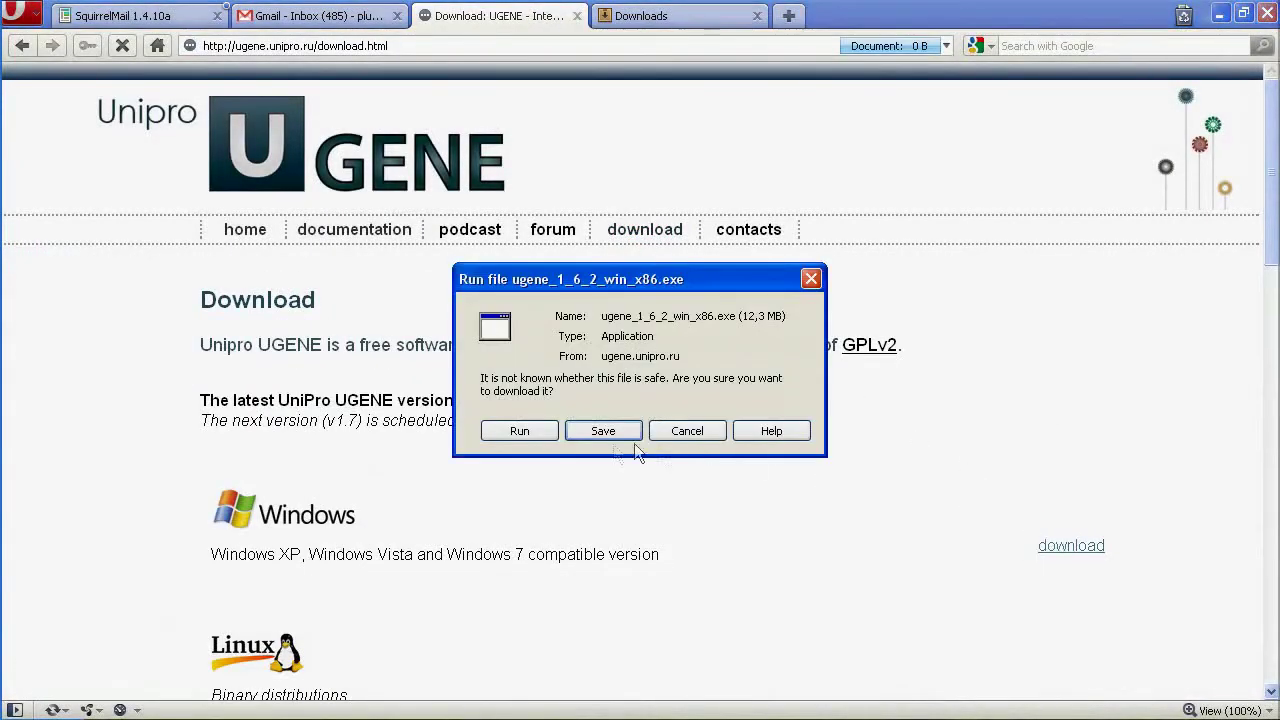
pyautogui.click(548, 432)
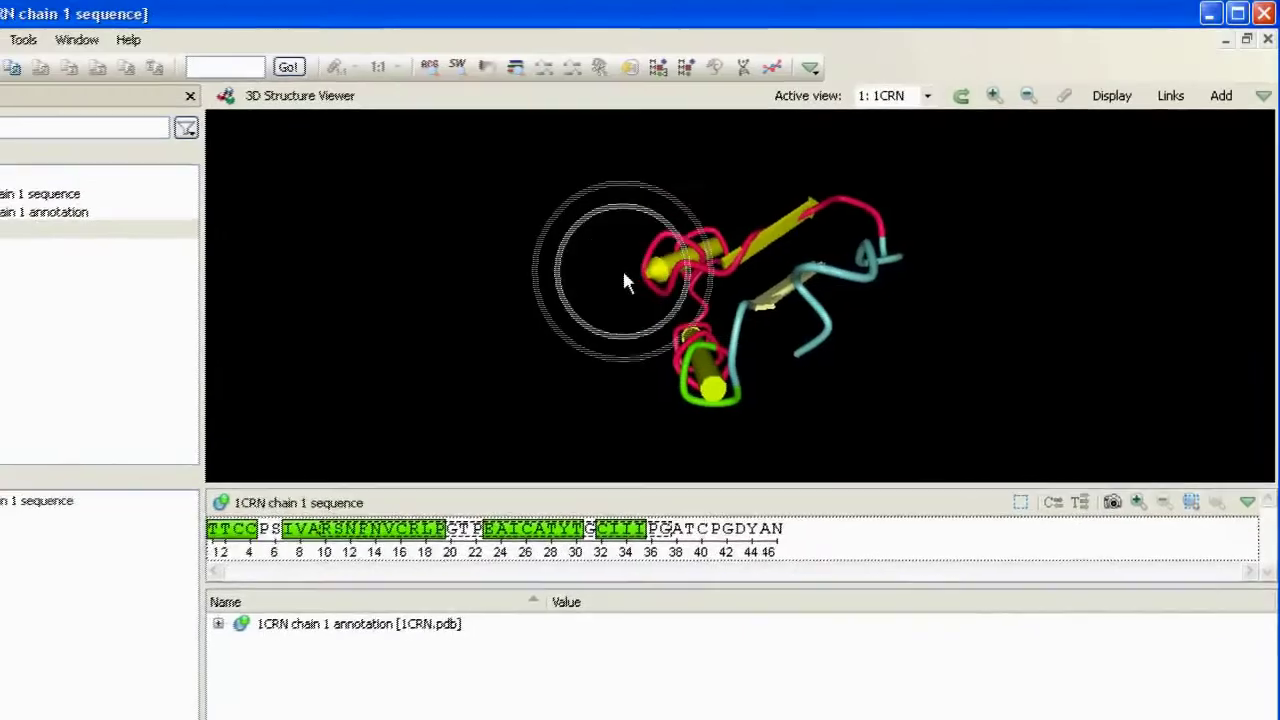
# Rotate the 1CRN 3D protein structure and scroll the view to the right.
pyautogui.moveTo(624, 283); pyautogui.dragTo(850, 375)
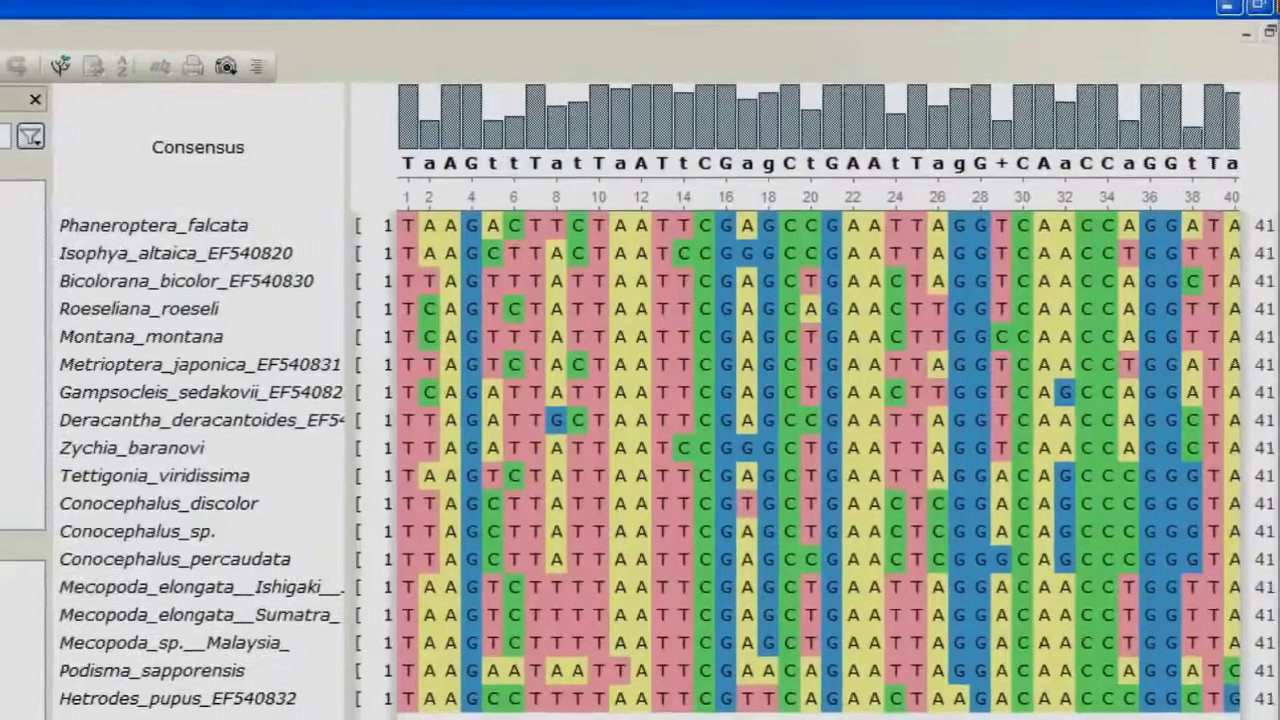
pyautogui.hscroll(5, 450, 468)
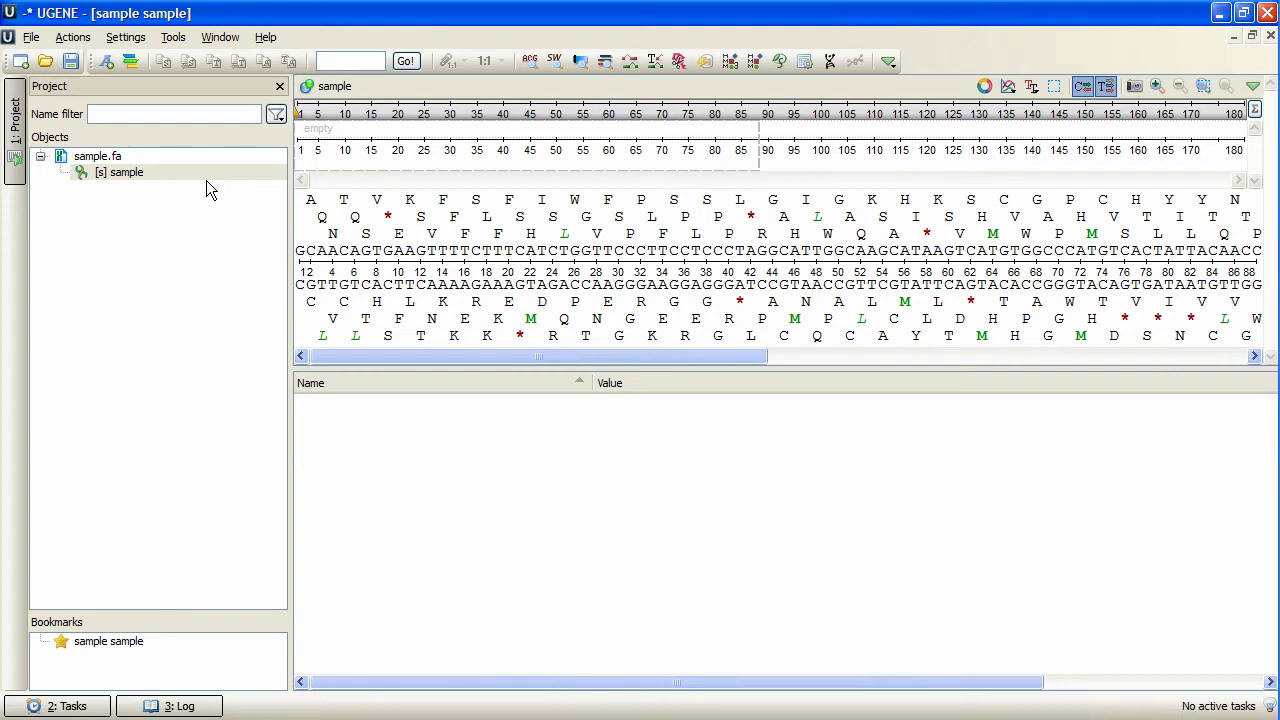
# Select the sample sequence and launch Primer 3 from the sequence view's Analyse menu.
pyautogui.click(181, 172)
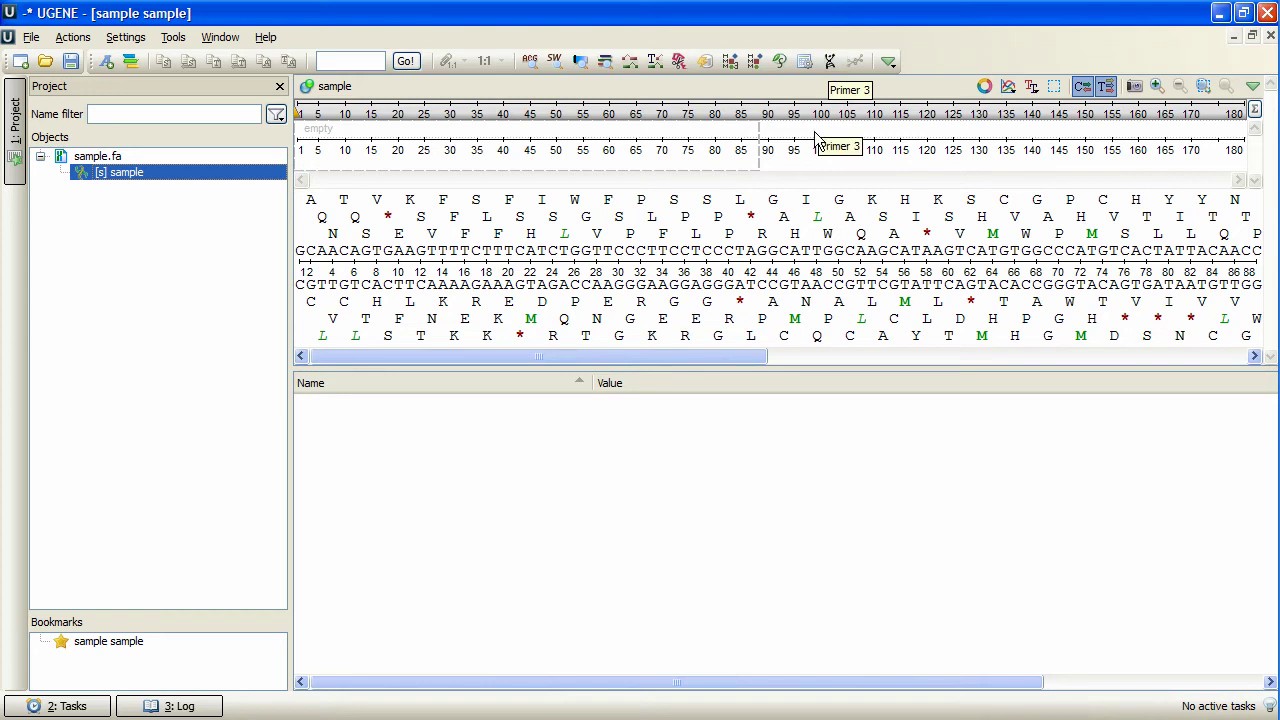
pyautogui.rightClick(796, 208)
pyautogui.moveTo(850, 358)
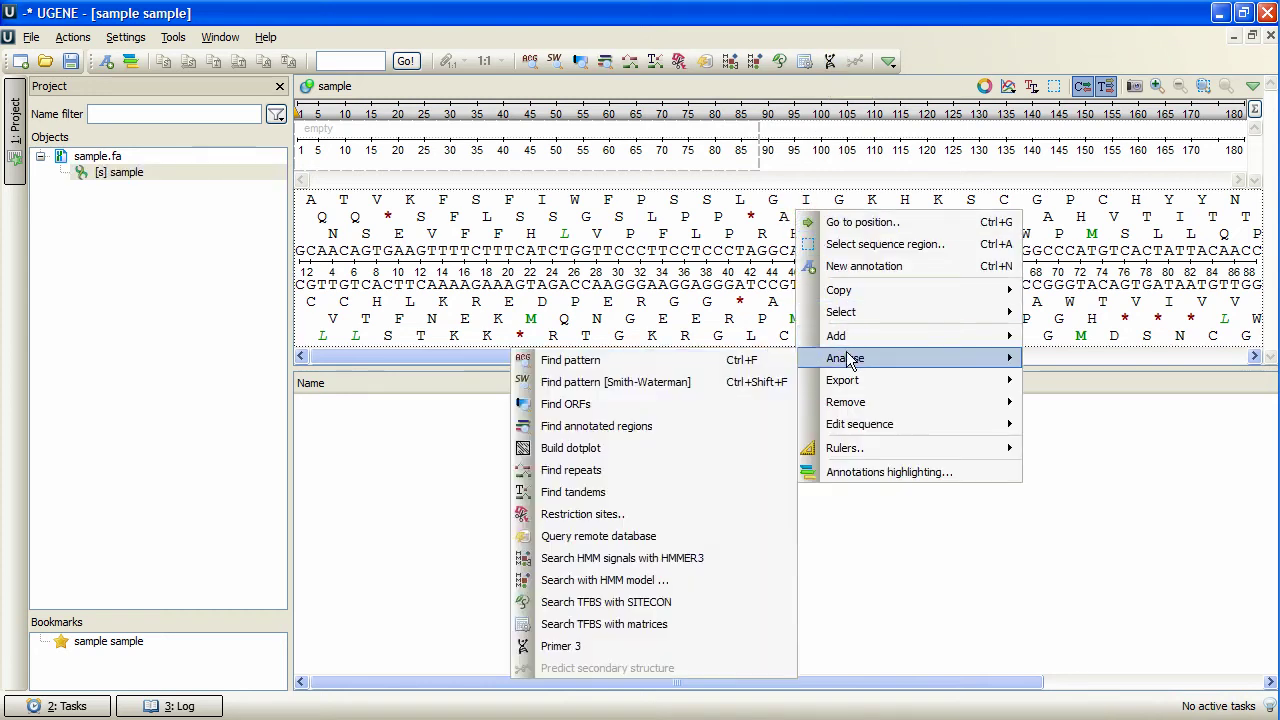
pyautogui.click(696, 645)
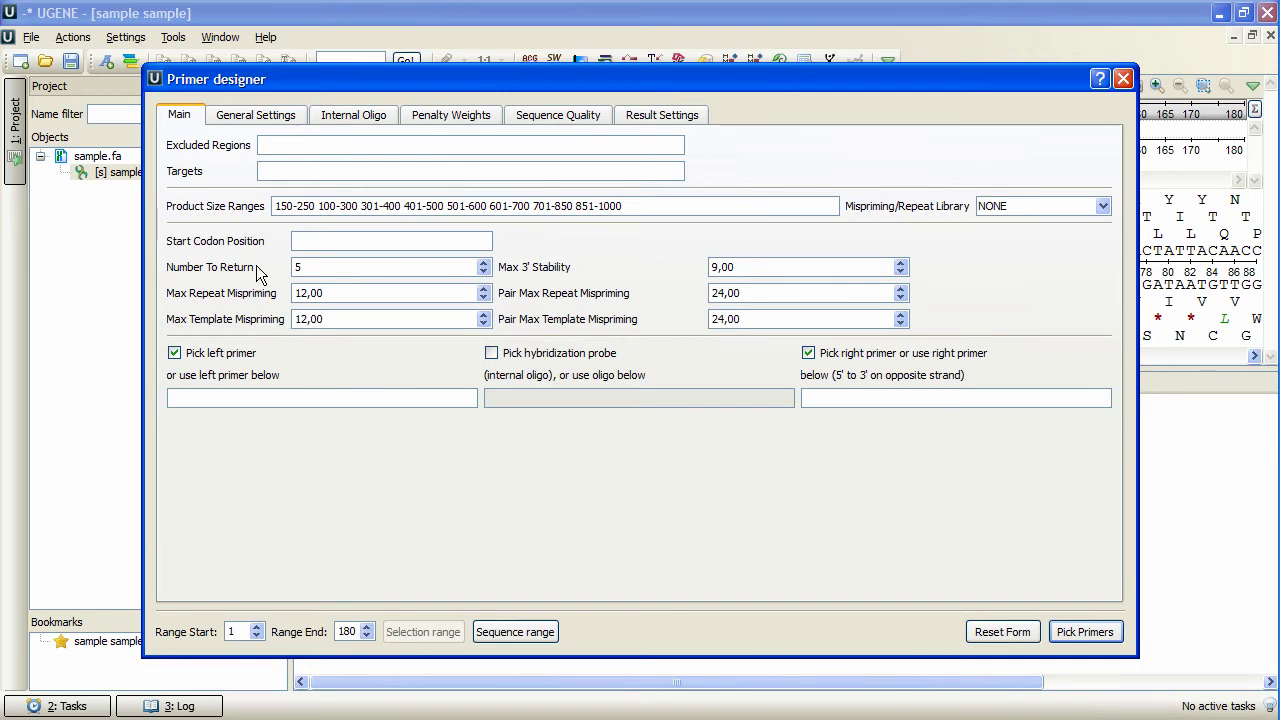
pyautogui.click(242, 122)
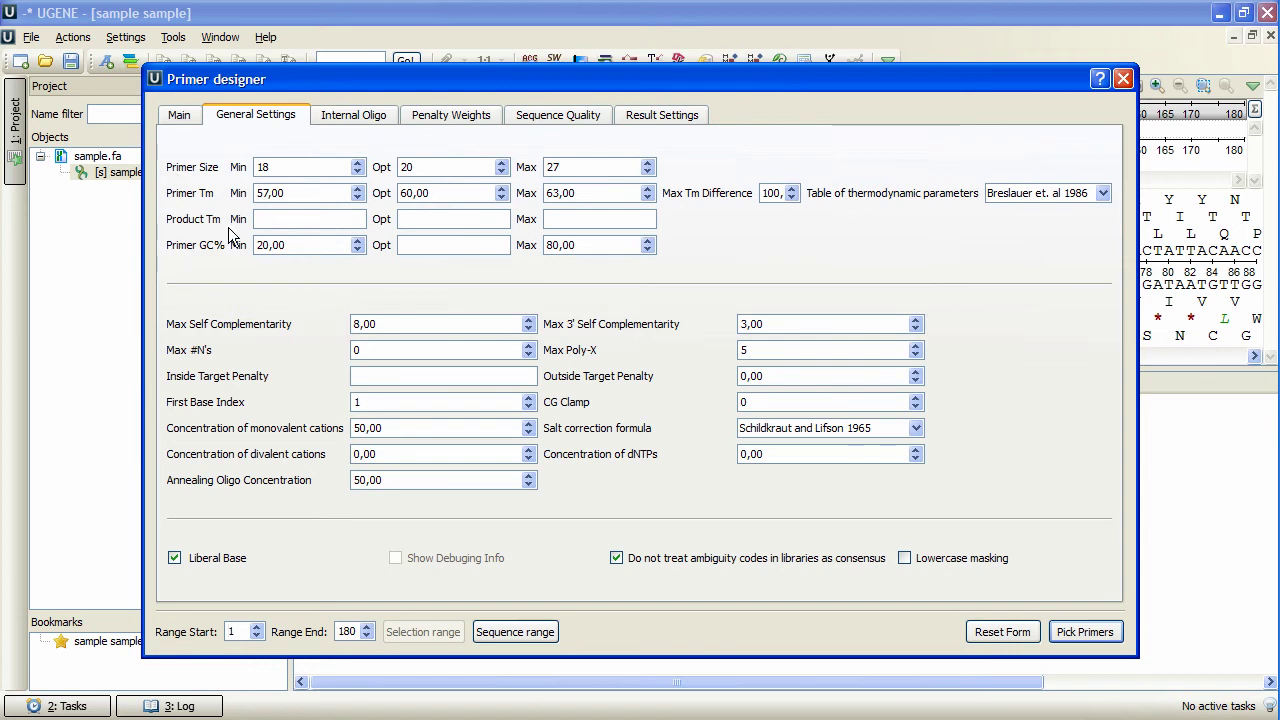
pyautogui.click(189, 111)
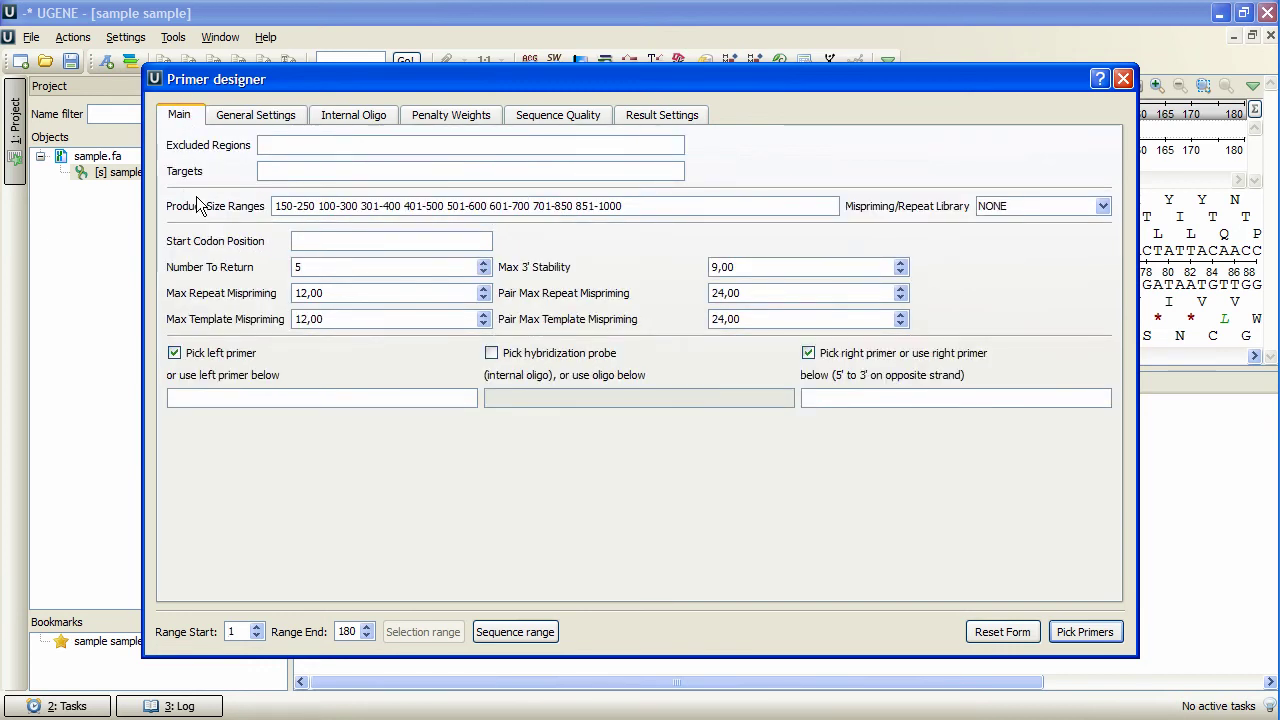
pyautogui.click(245, 636)
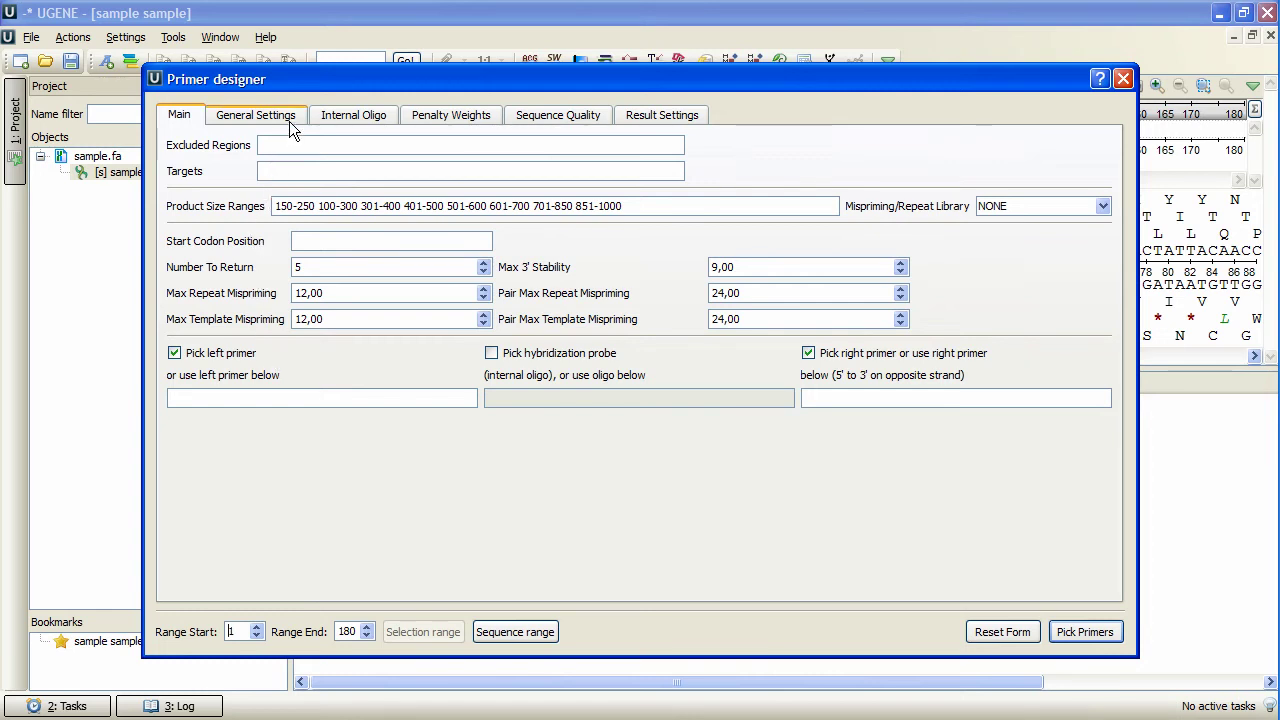
pyautogui.click(353, 114)
pyautogui.click(422, 114)
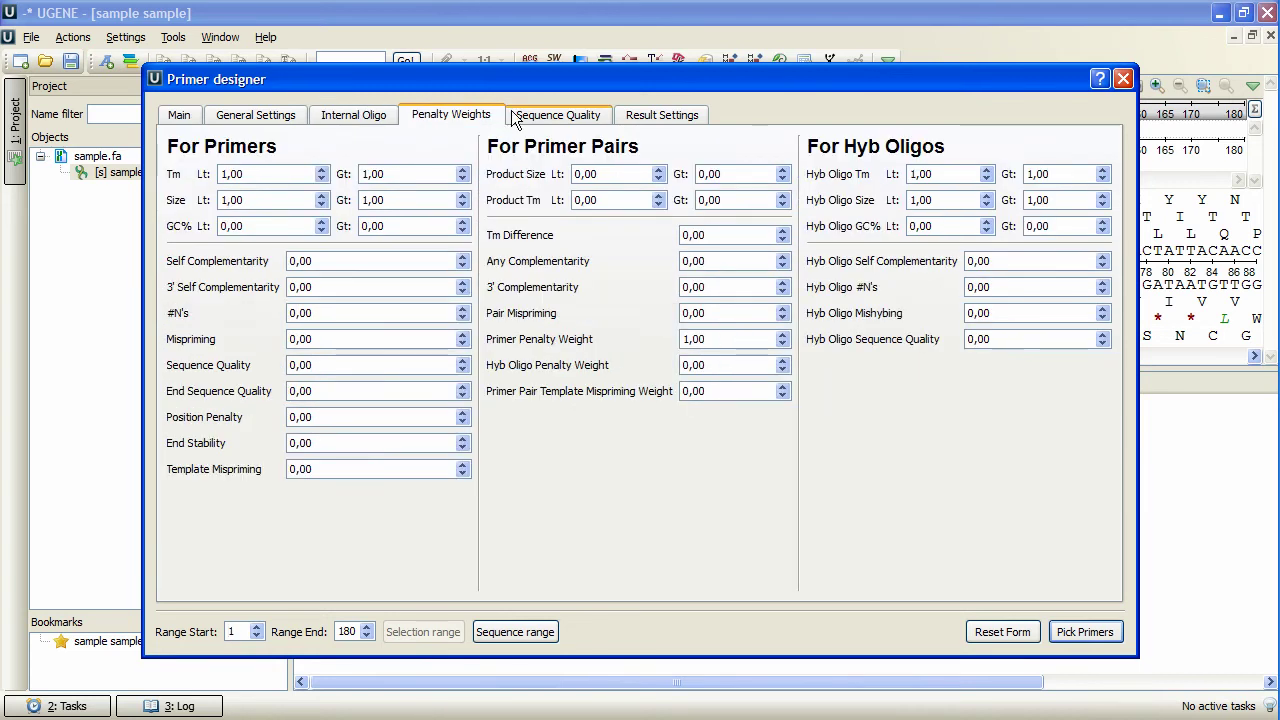
pyautogui.click(511, 114)
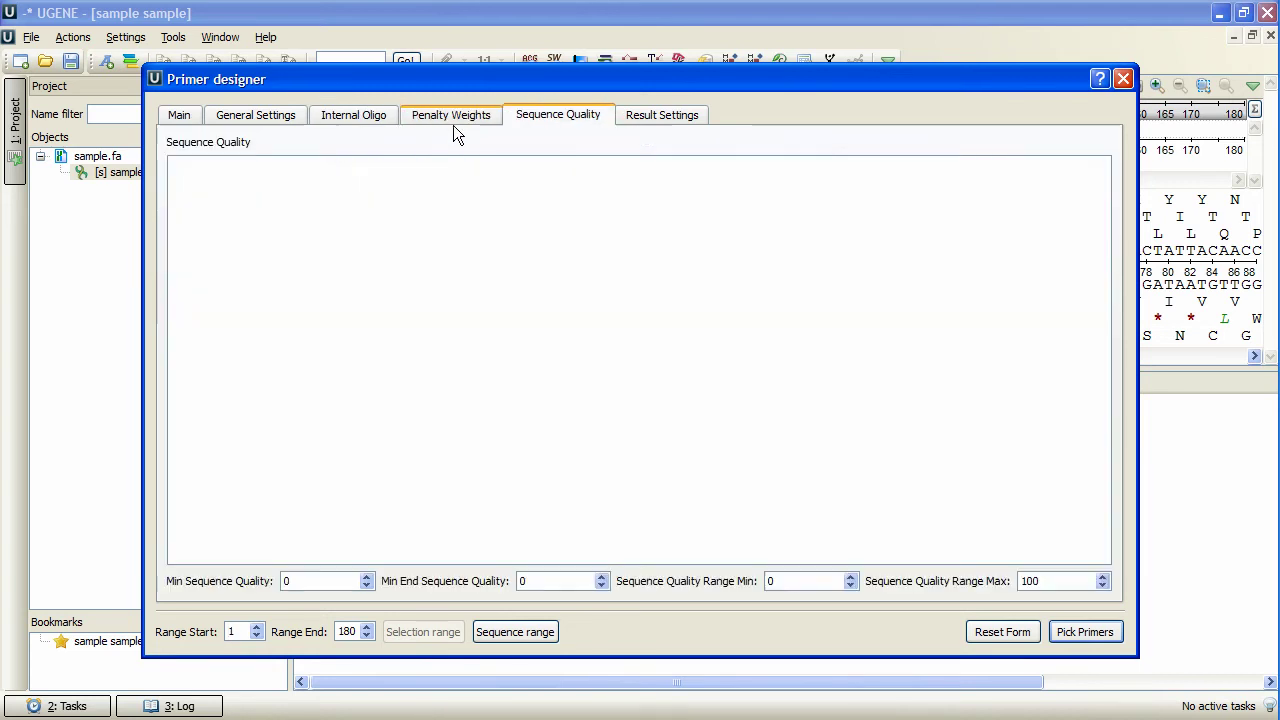
pyautogui.click(192, 115)
pyautogui.click(265, 171)
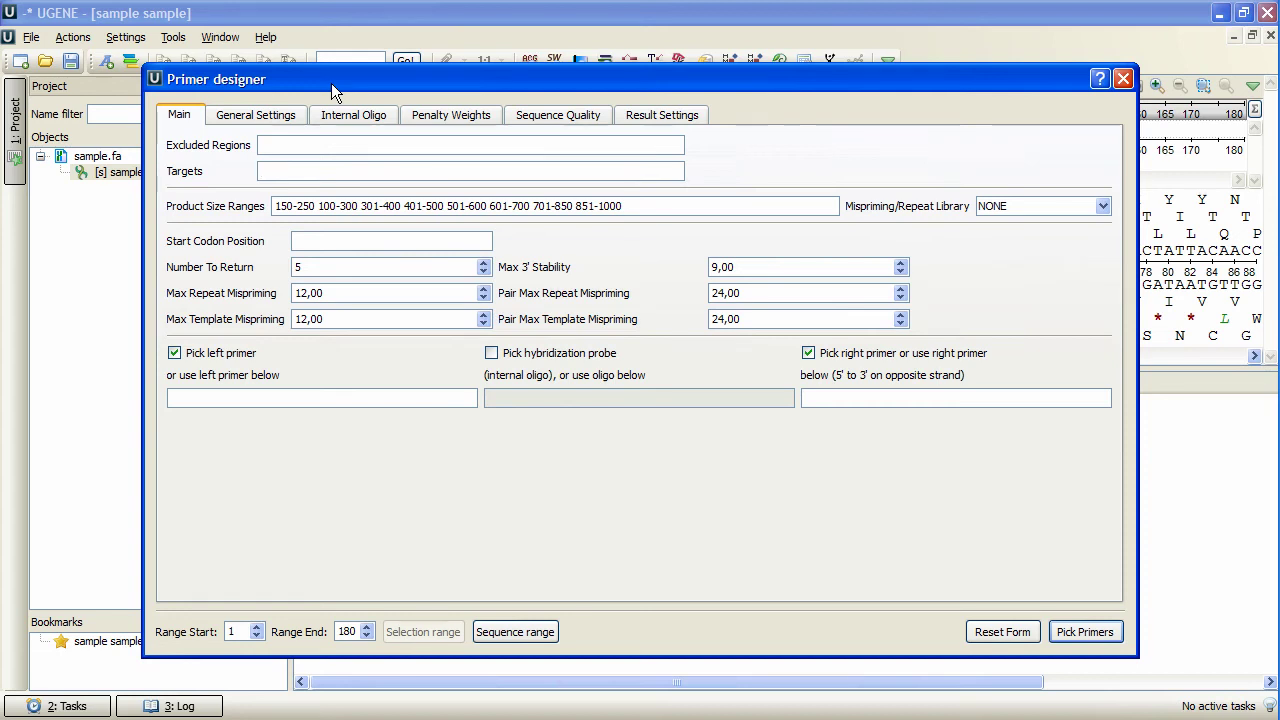
# Set the Targets region to 40,78 and enable hybridization probe picking.
pyautogui.write('40')
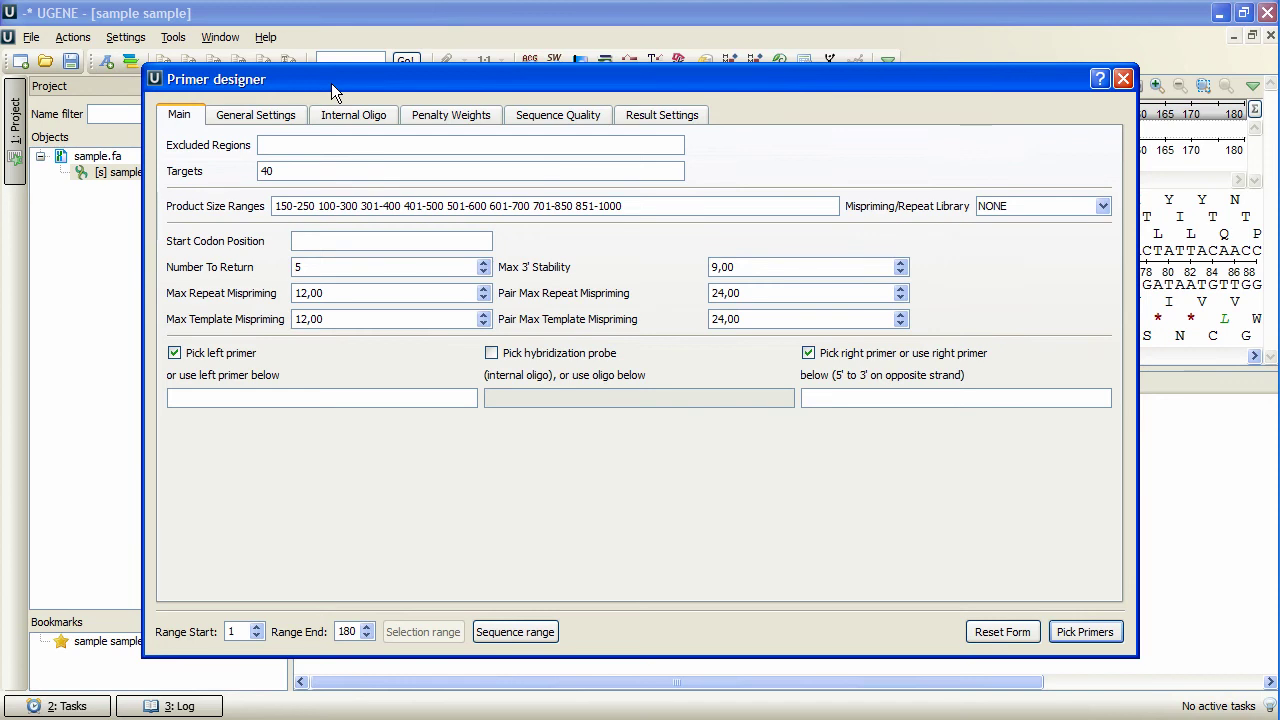
pyautogui.moveTo(338, 80); pyautogui.dragTo(348, 217)
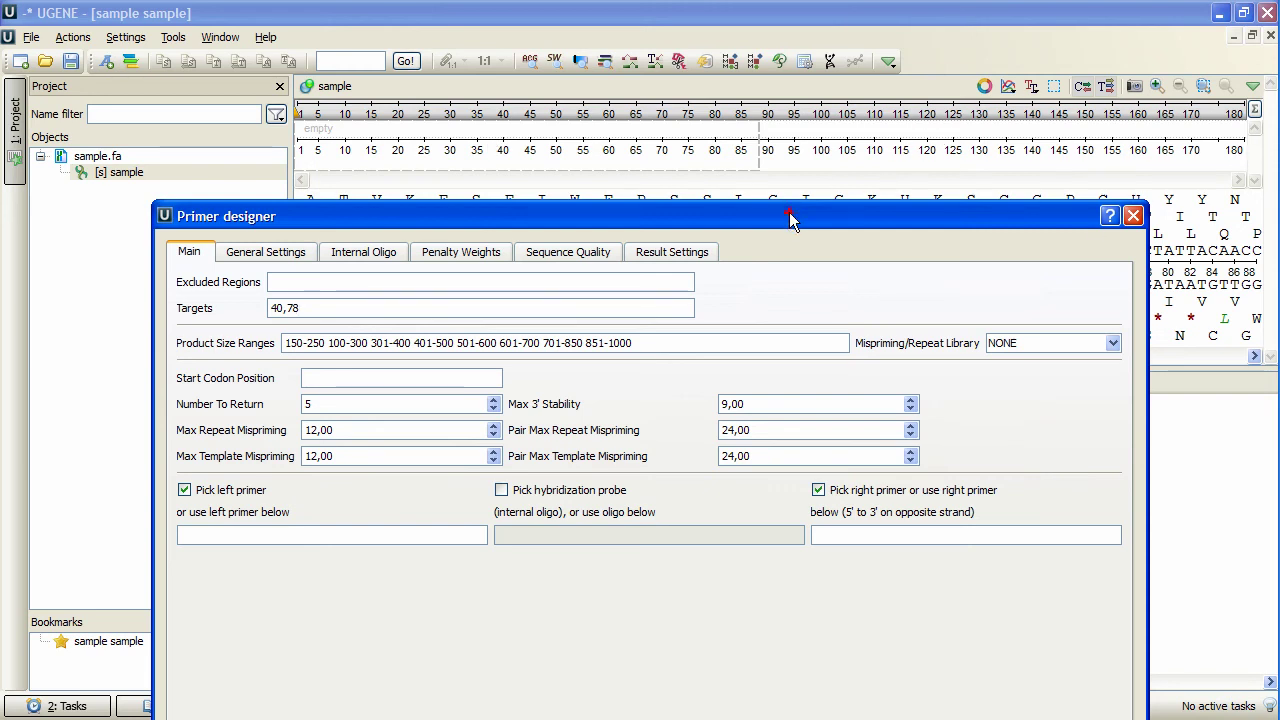
pyautogui.moveTo(789, 212); pyautogui.dragTo(806, 112)
pyautogui.click(523, 390)
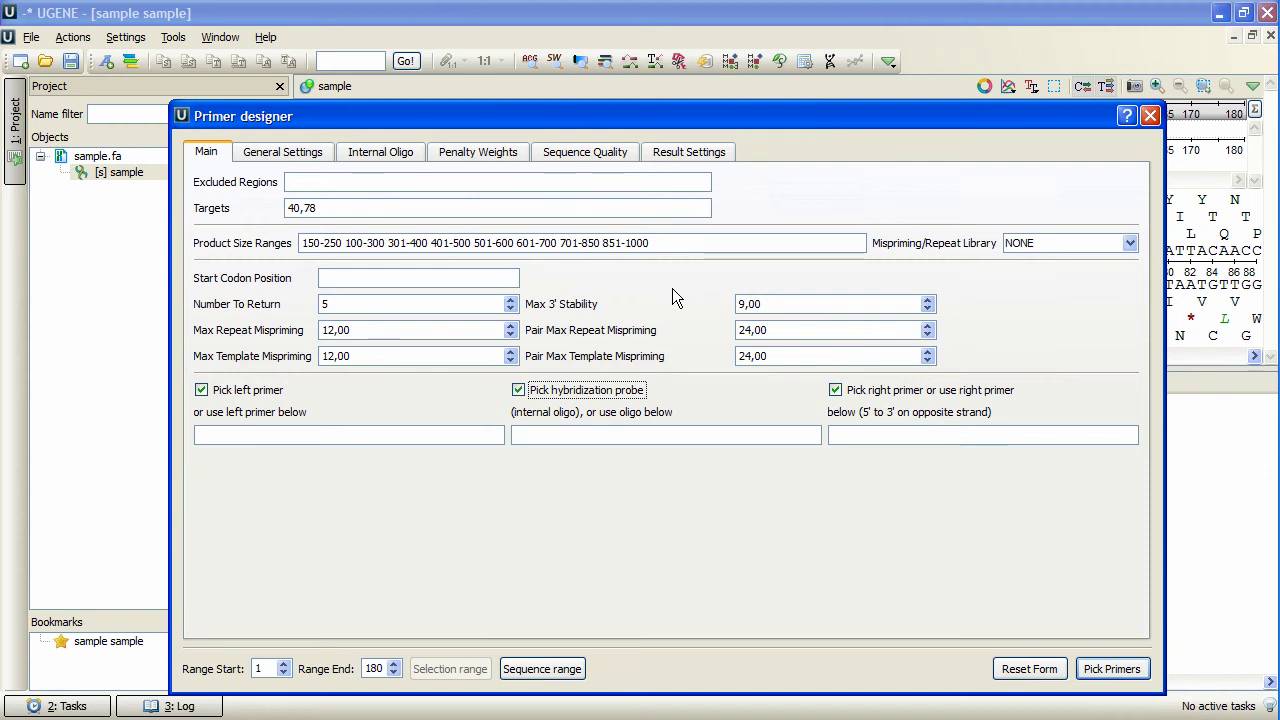
# Replace the <auto> result group name with 'primers' and run Pick Primers.
pyautogui.click(686, 151)
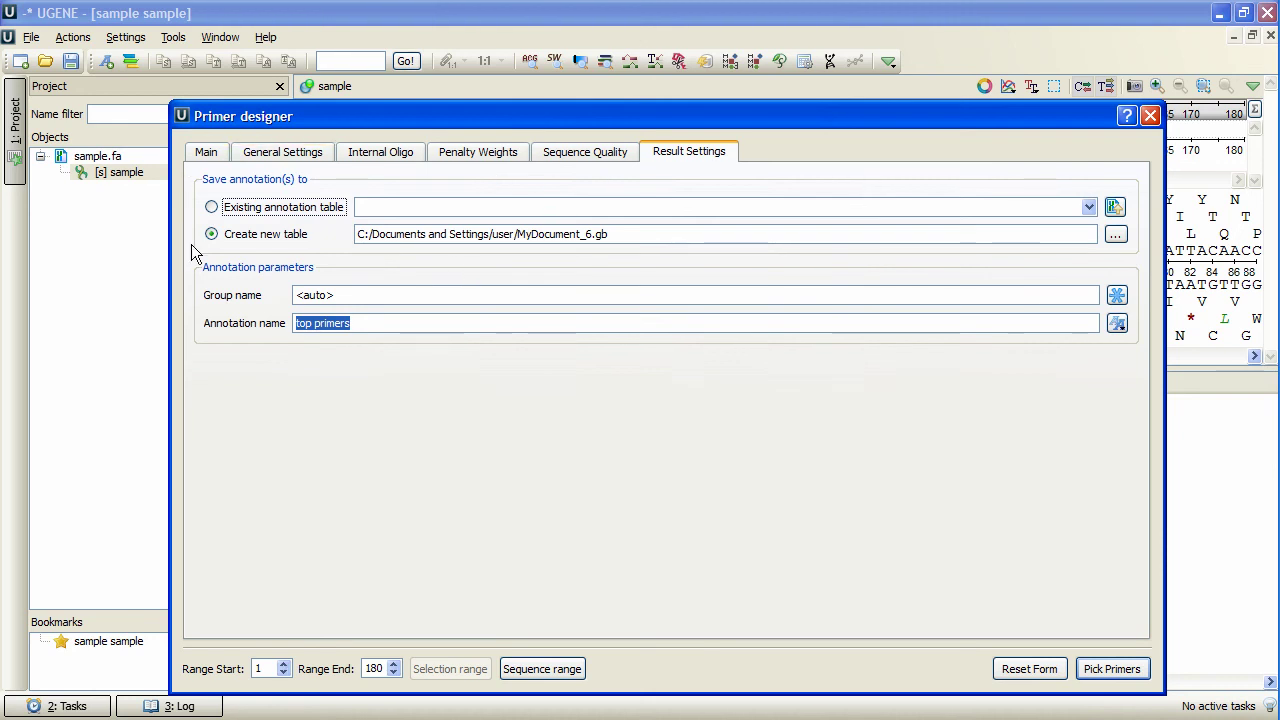
pyautogui.moveTo(360, 295); pyautogui.dragTo(275, 296)
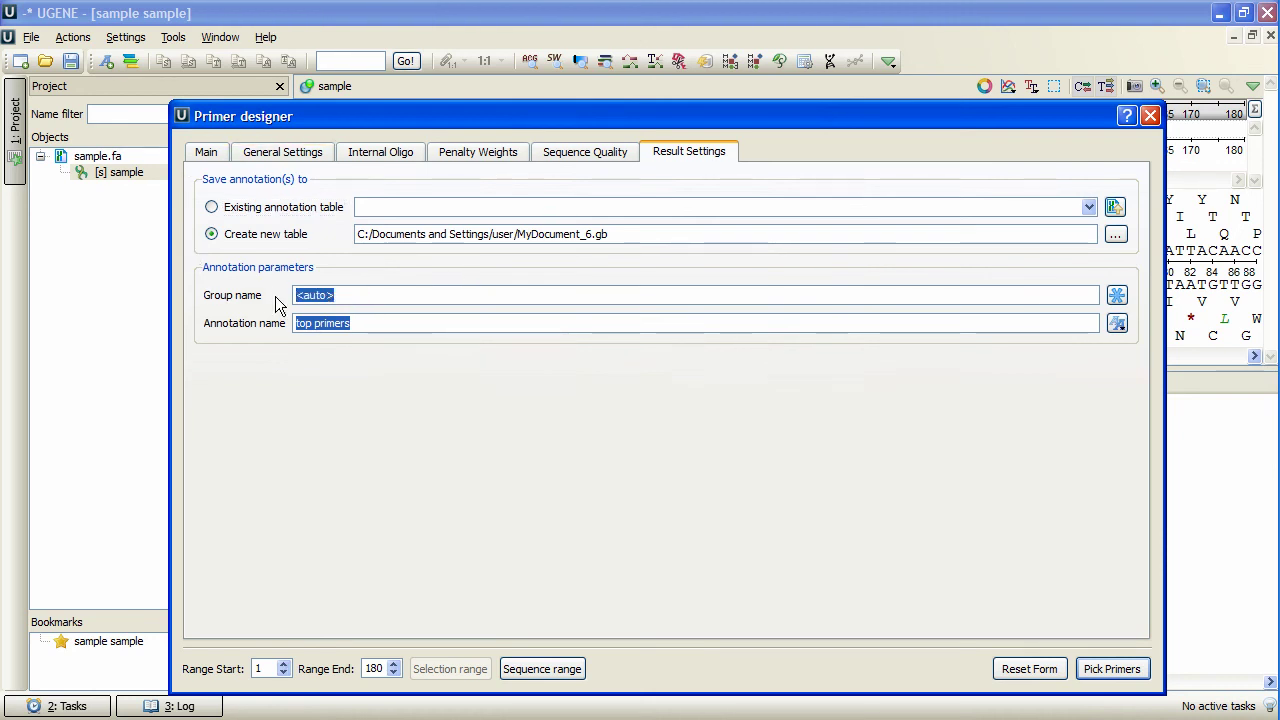
pyautogui.write('primers')
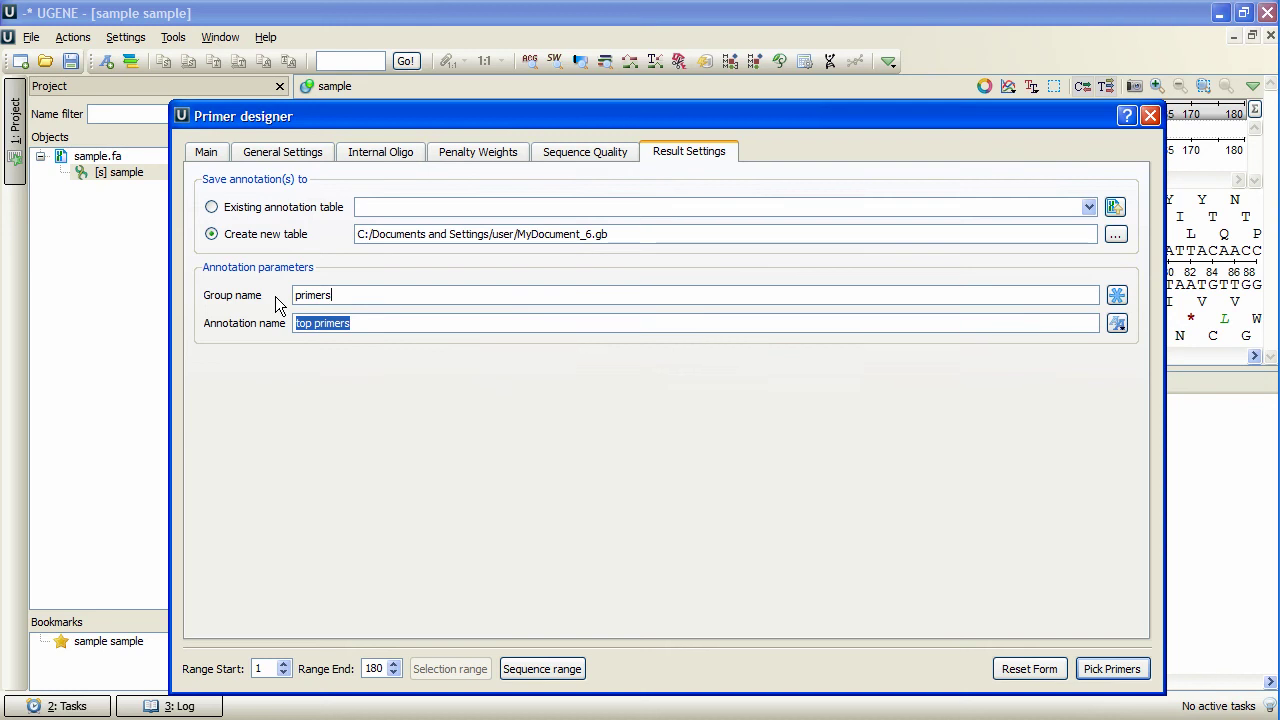
pyautogui.click(1117, 678)
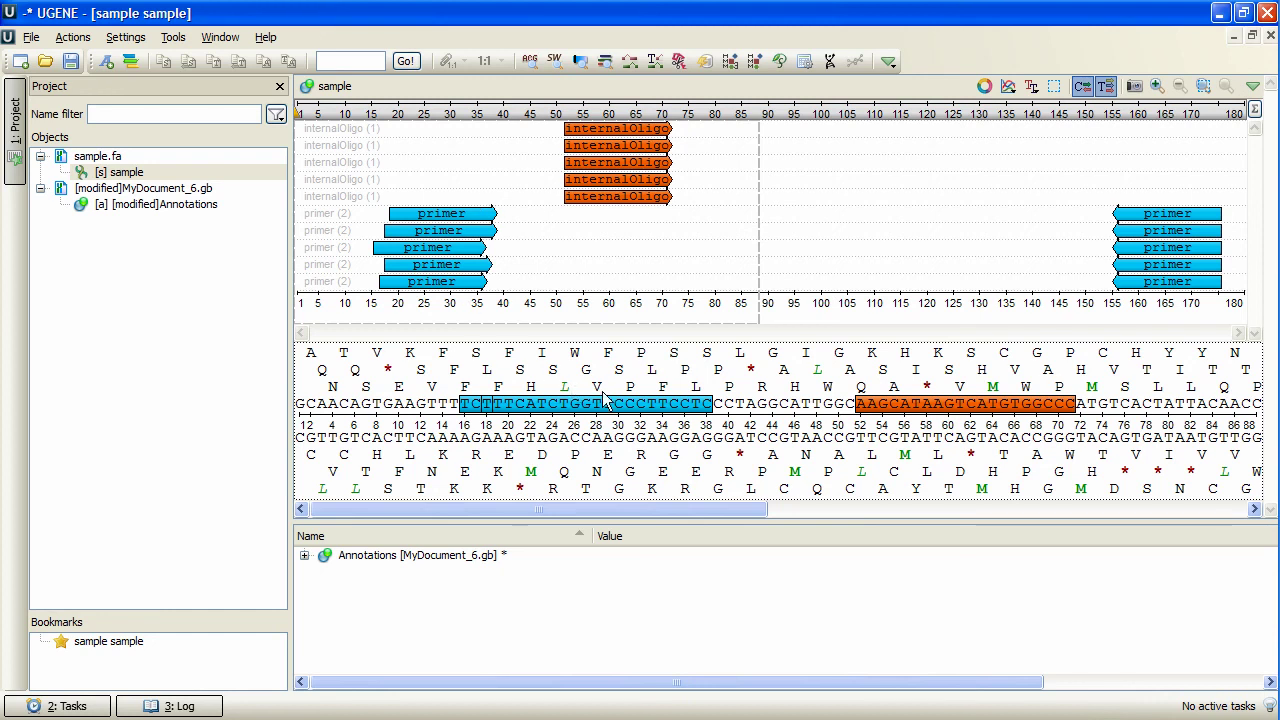
# Expand the MyDocument_6.gb annotations and primers group, selecting pairs 1, 2 and 5.
pyautogui.click(305, 556)
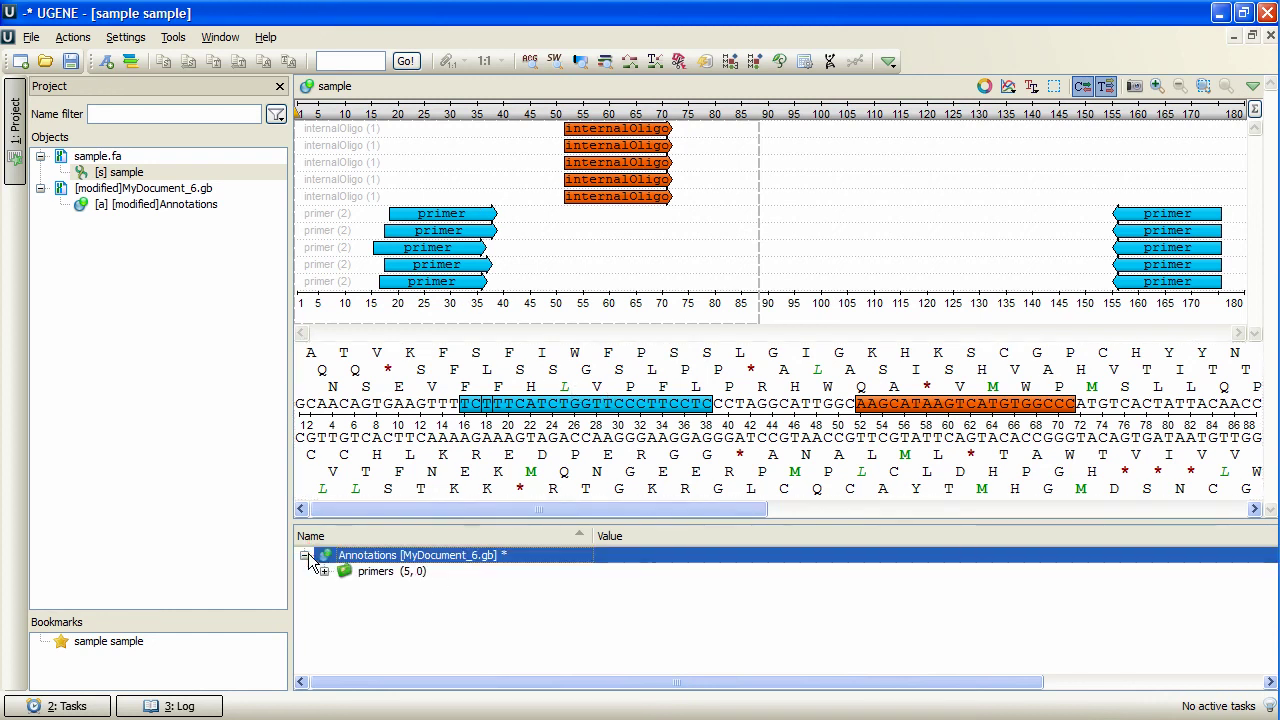
pyautogui.click(324, 571)
pyautogui.click(390, 588)
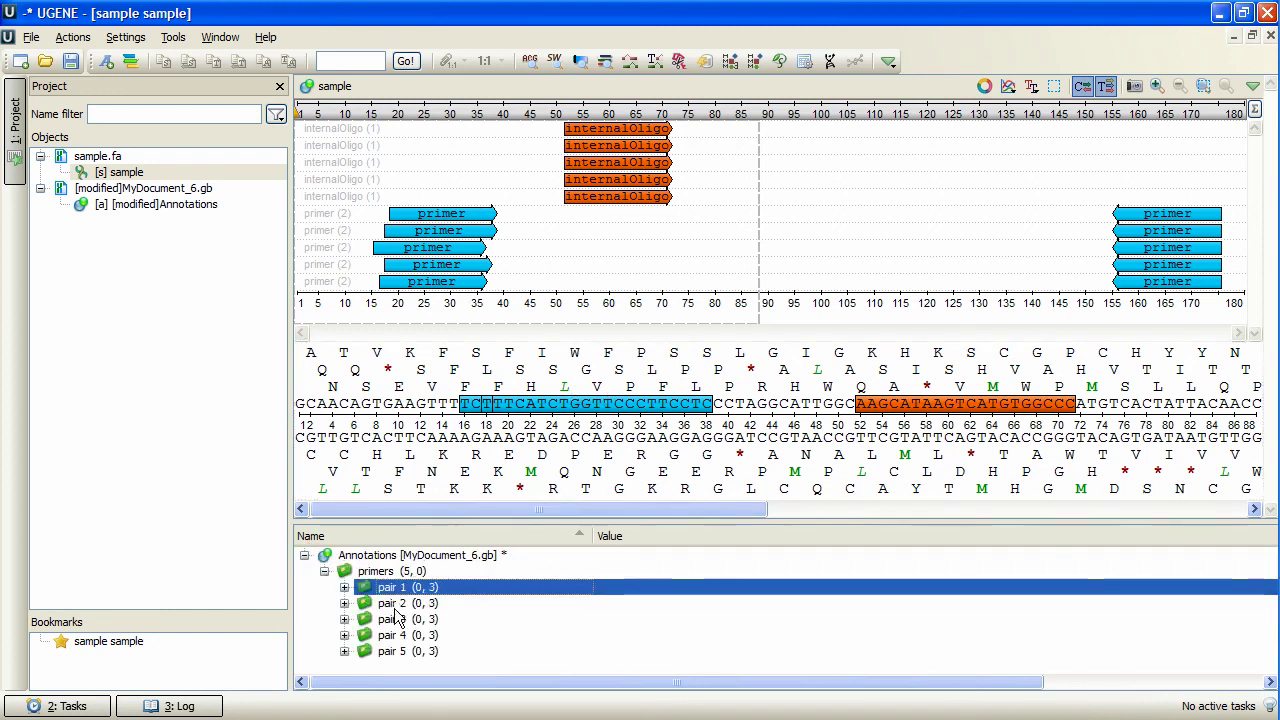
pyautogui.click(392, 604)
pyautogui.click(410, 651)
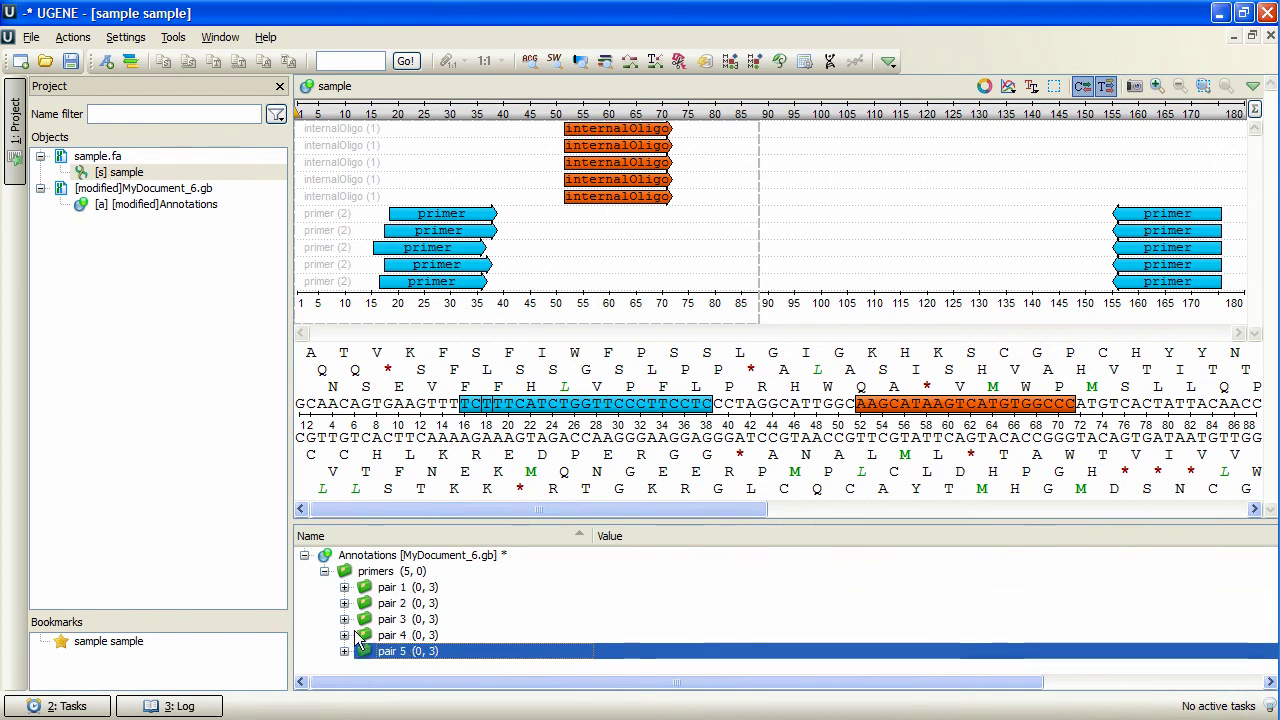
# Expand pair 1 and locate primer 19..38, internalOligo 52..71 and complement(156..175).
pyautogui.doubleClick(352, 588)
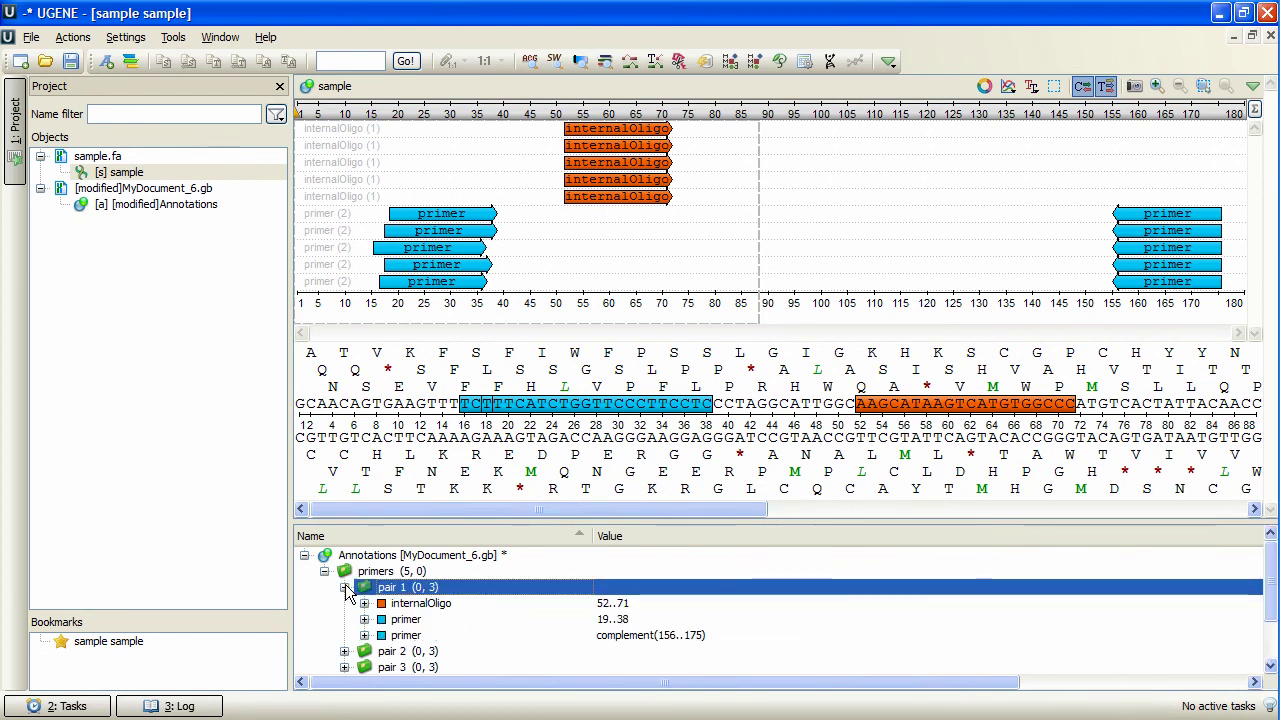
pyautogui.click(405, 620)
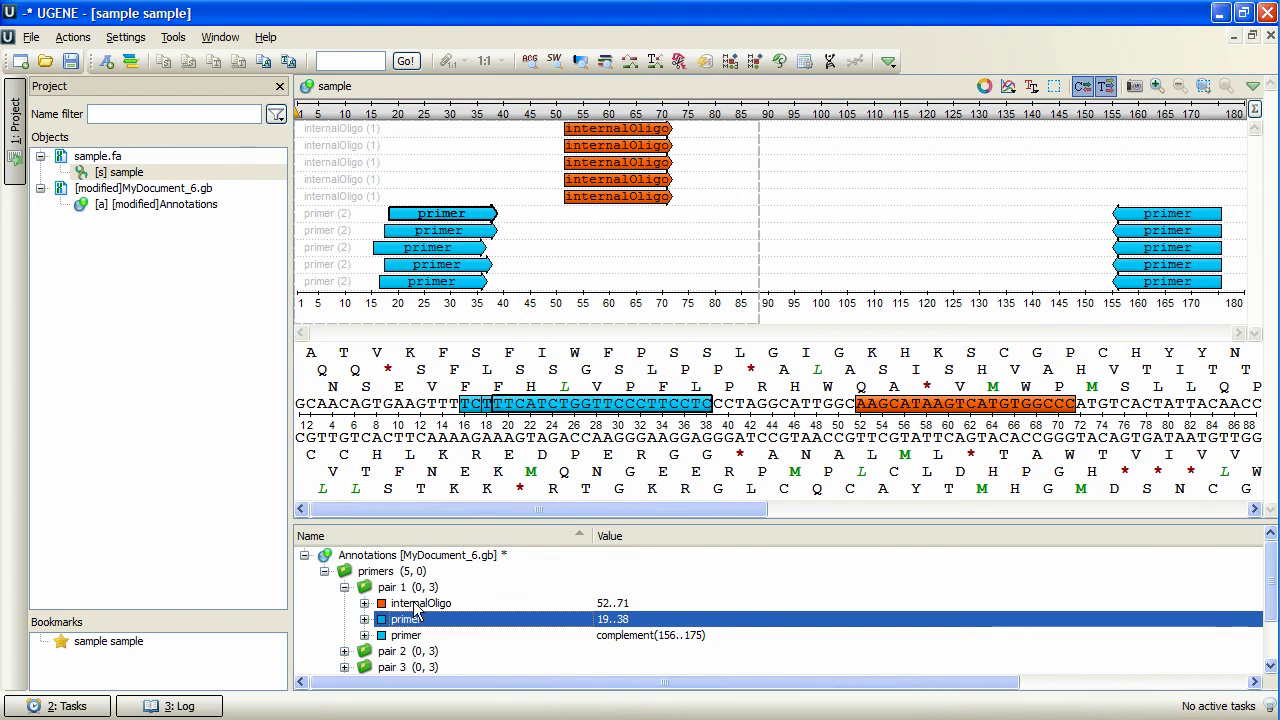
pyautogui.click(415, 603)
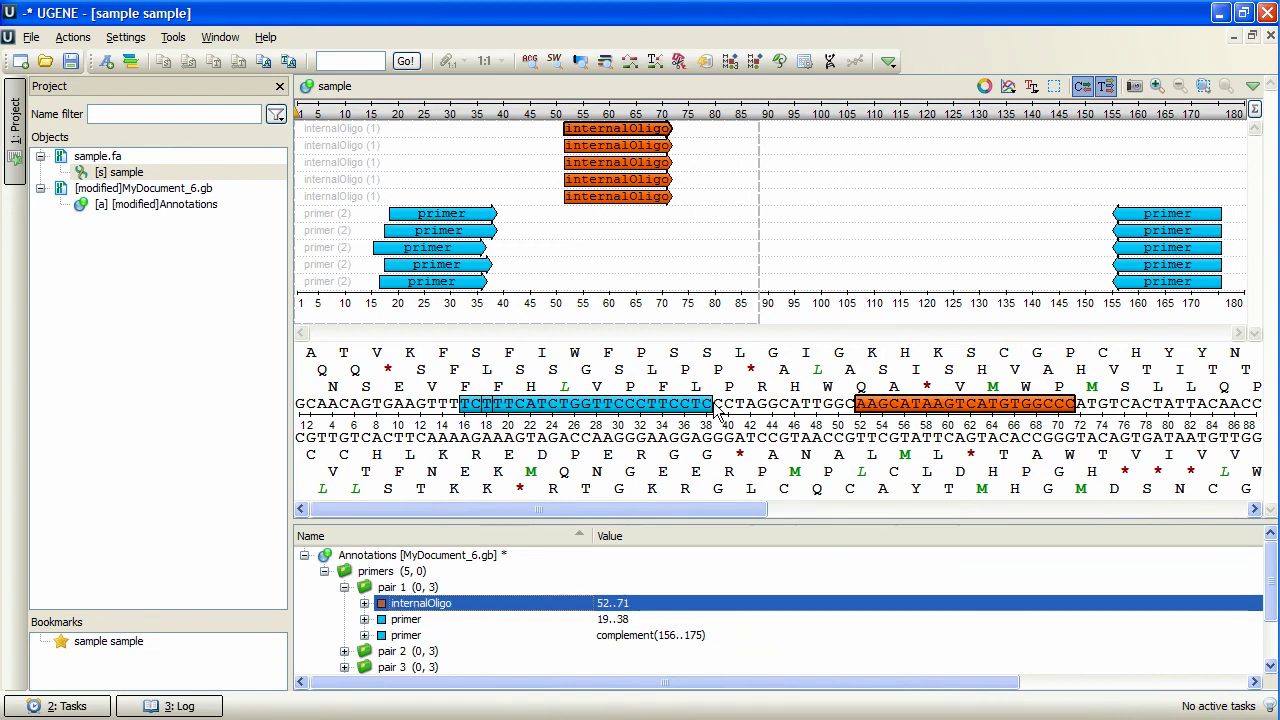
pyautogui.click(604, 636)
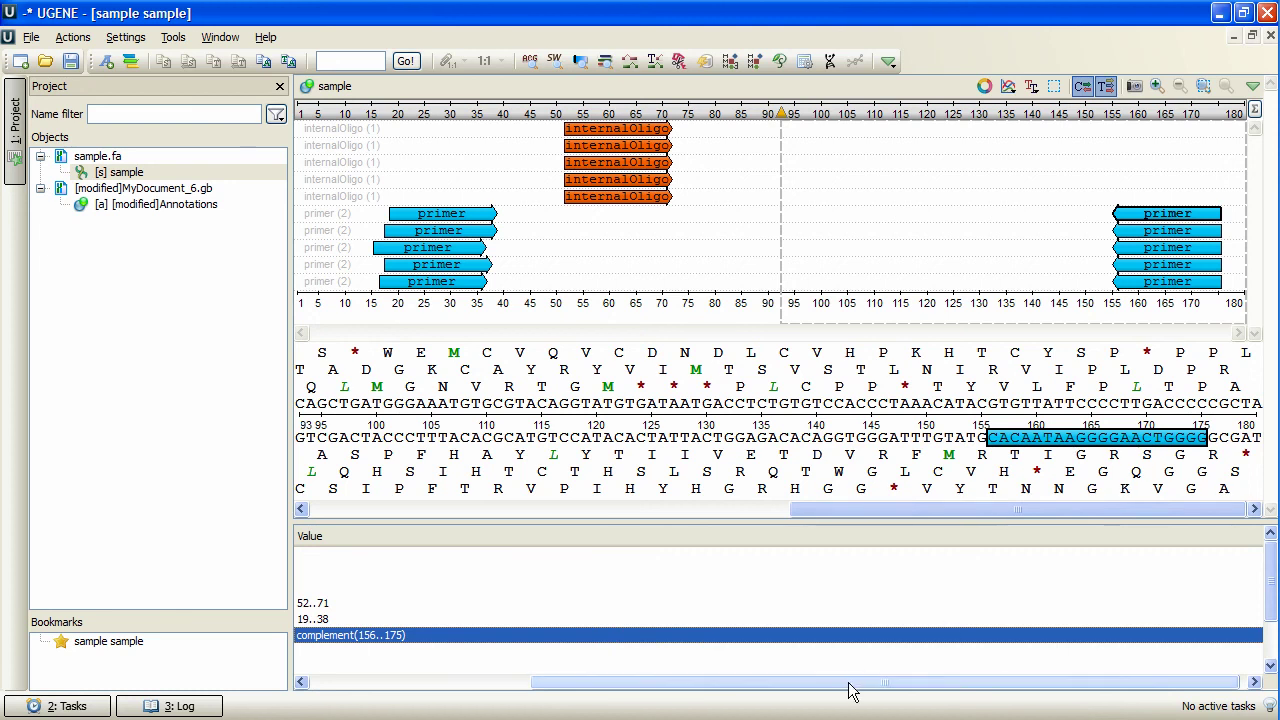
# Scroll the annotation table left and expand the internalOligo and primer 19..38 qualifiers.
pyautogui.moveTo(847, 688); pyautogui.dragTo(623, 690)
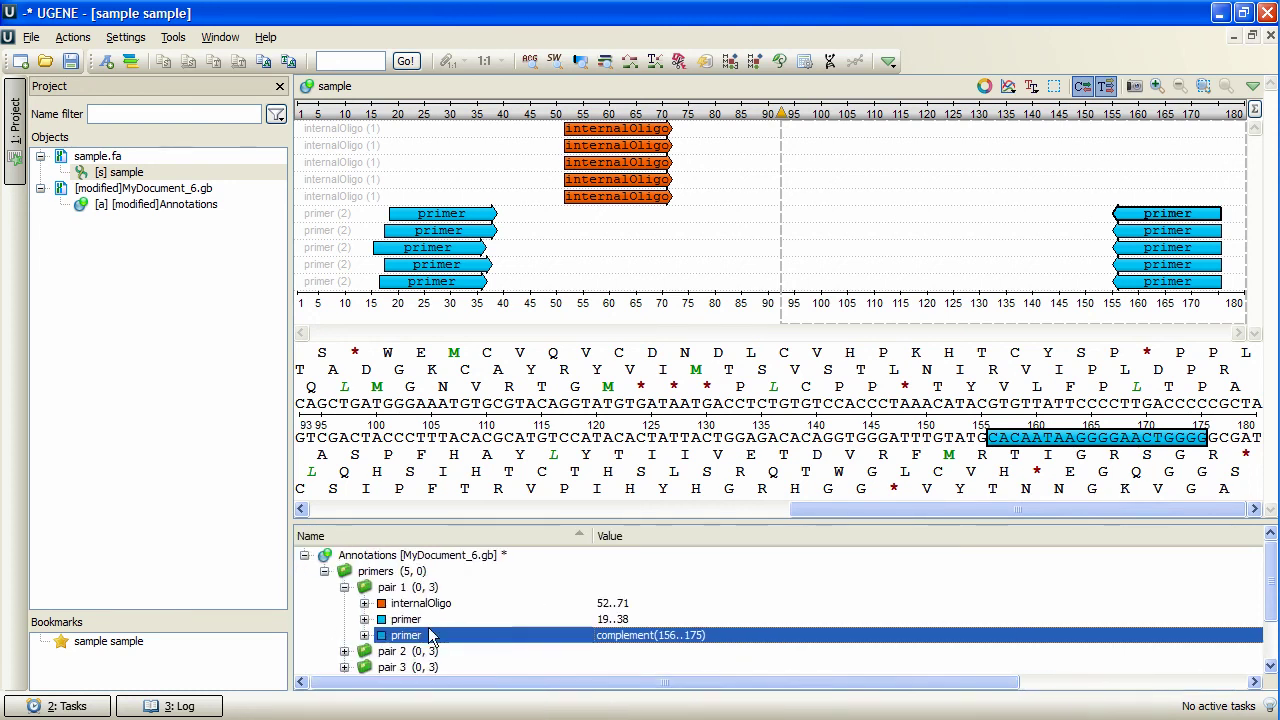
pyautogui.click(366, 603)
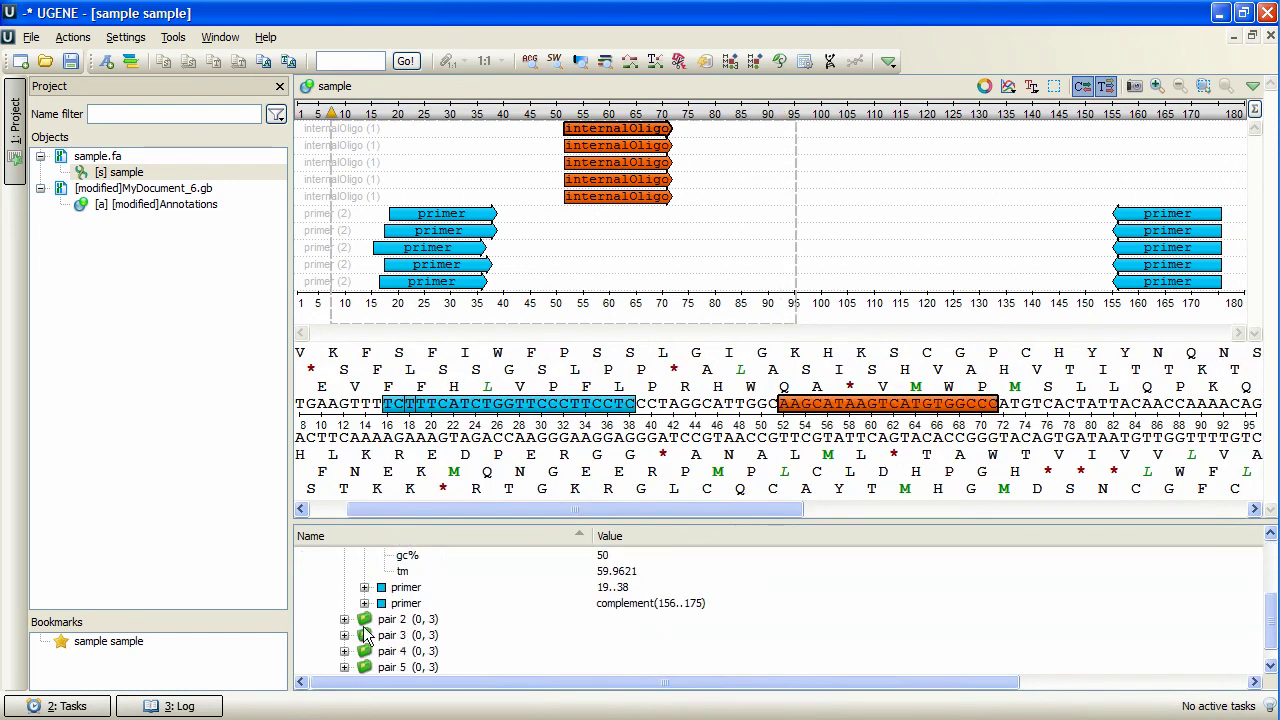
pyautogui.click(365, 636)
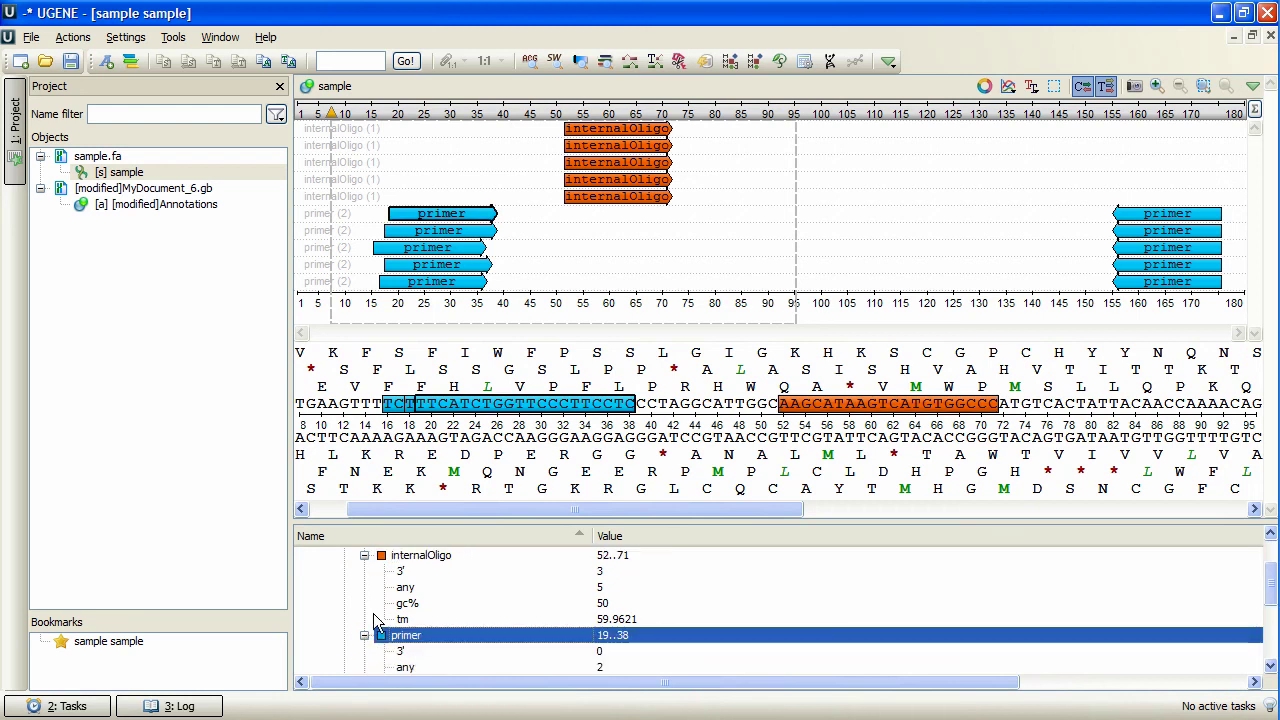
# Inspect internalOligo's 3', any, gc% 50 and tm 59.9621 qualifiers, then enlarge the tree.
pyautogui.click(437, 571)
pyautogui.click(424, 587)
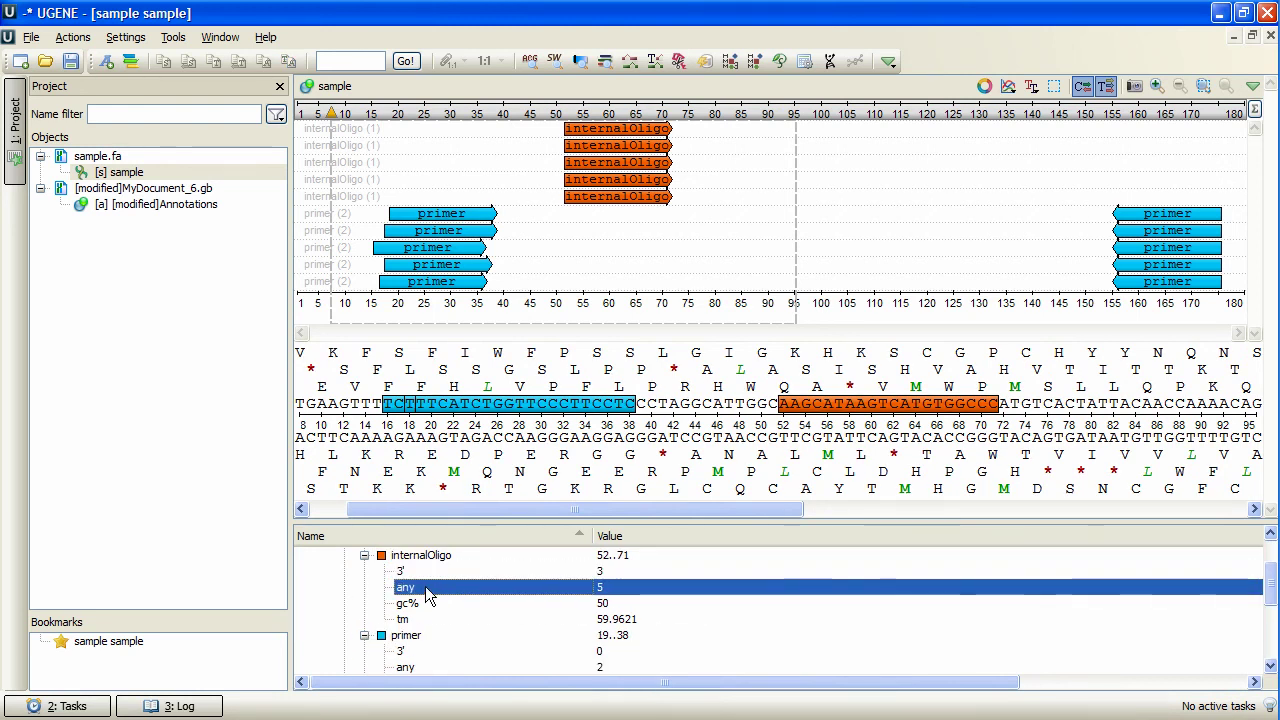
pyautogui.click(410, 604)
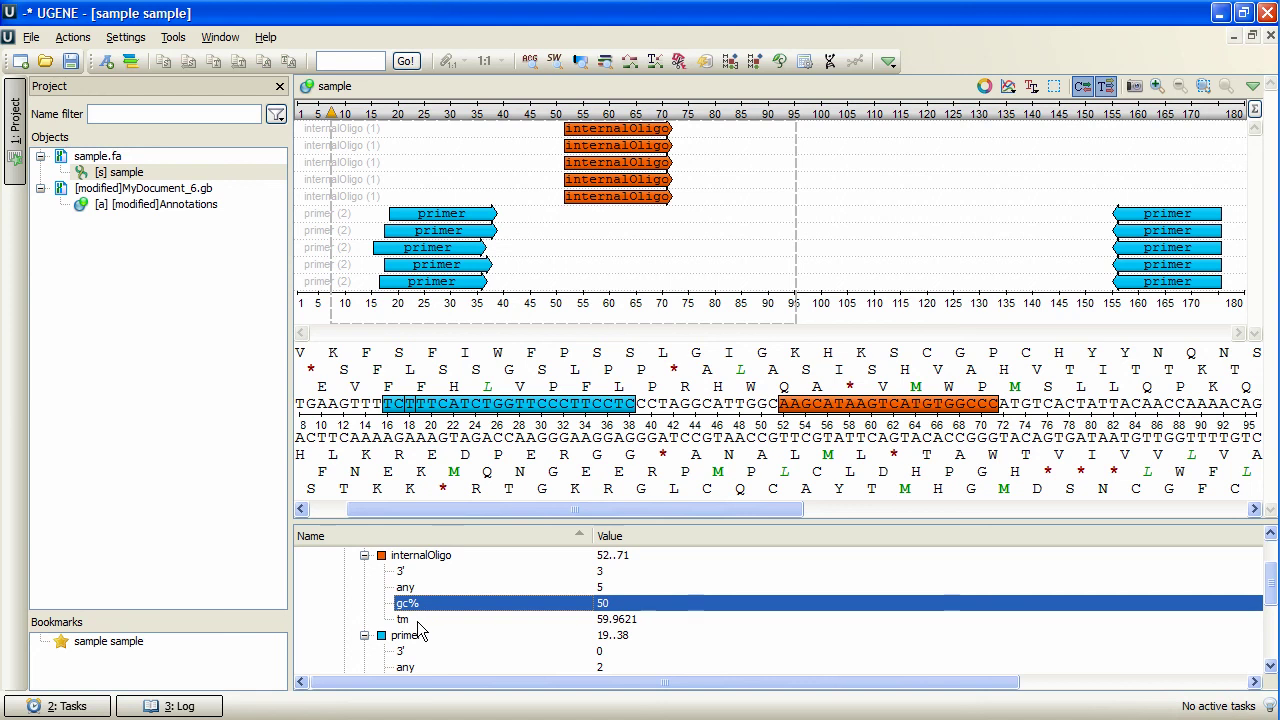
pyautogui.click(419, 621)
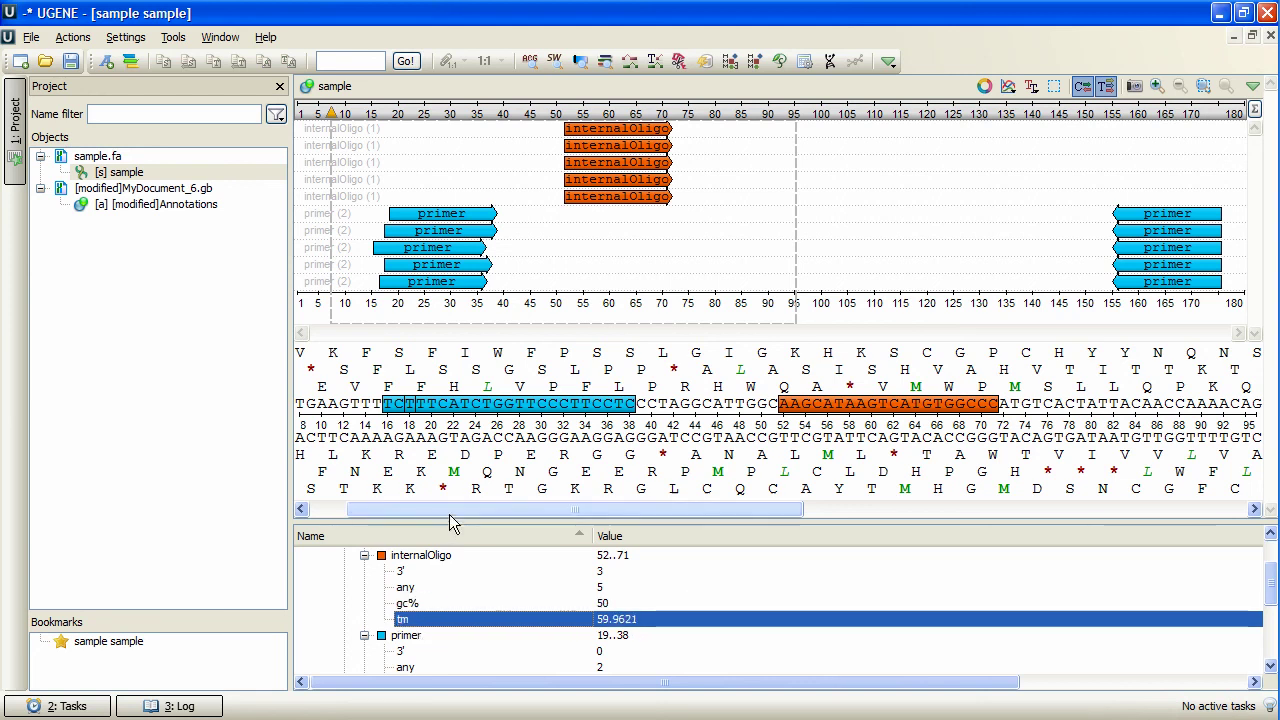
pyautogui.moveTo(456, 440); pyautogui.dragTo(457, 436)
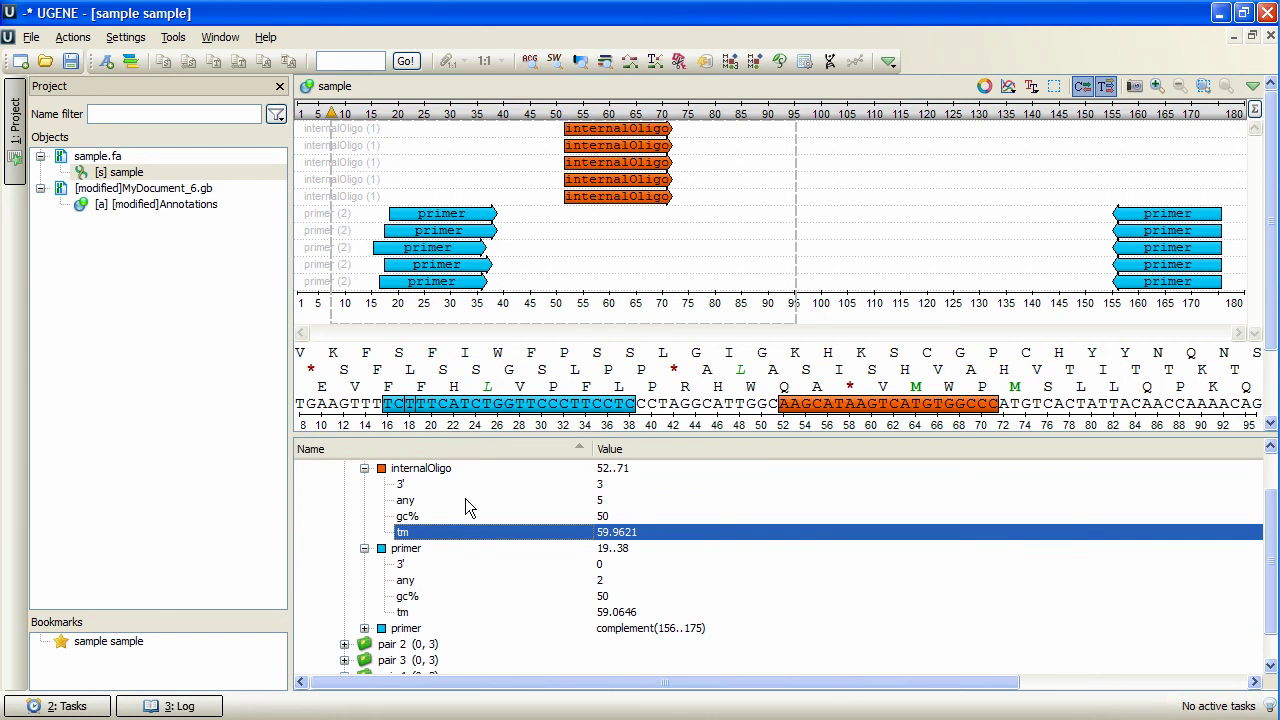